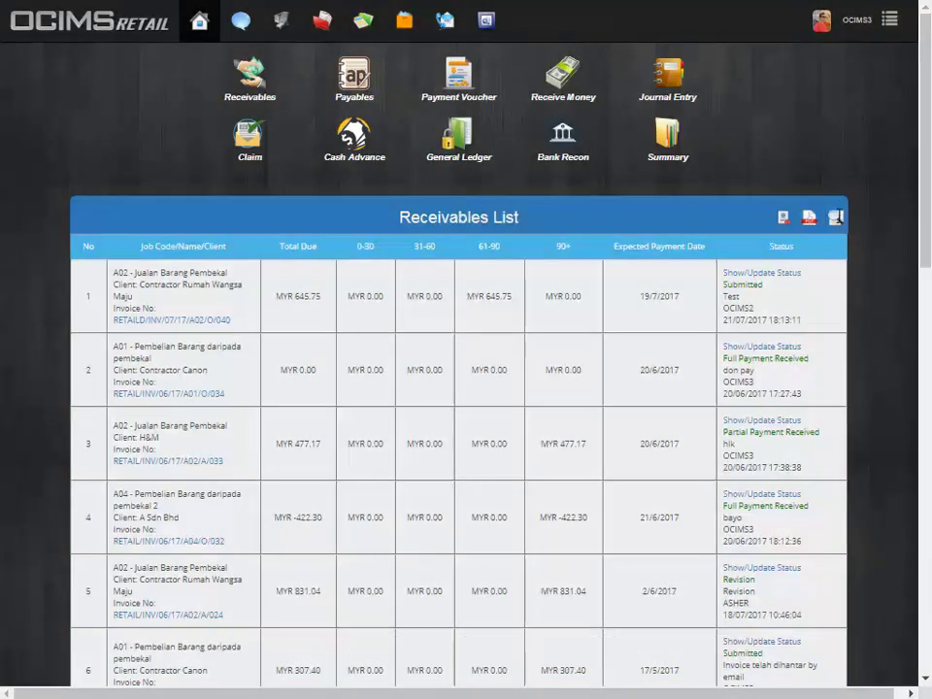
Filter the receivables list by job A02 - Jualan Barang Pembekal and review the totals at its end
click(835, 219)
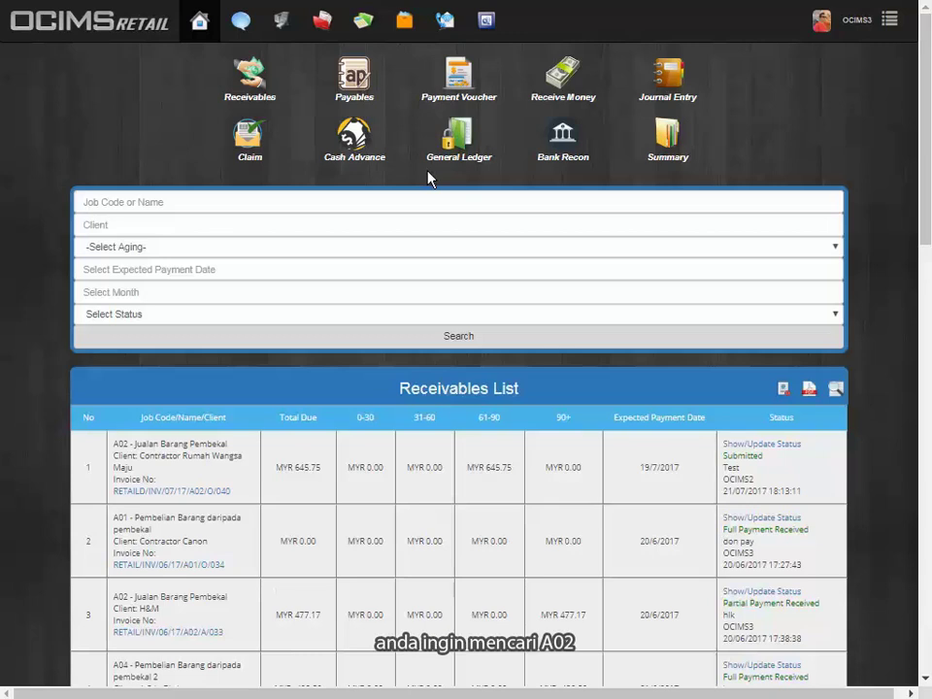
click(409, 202)
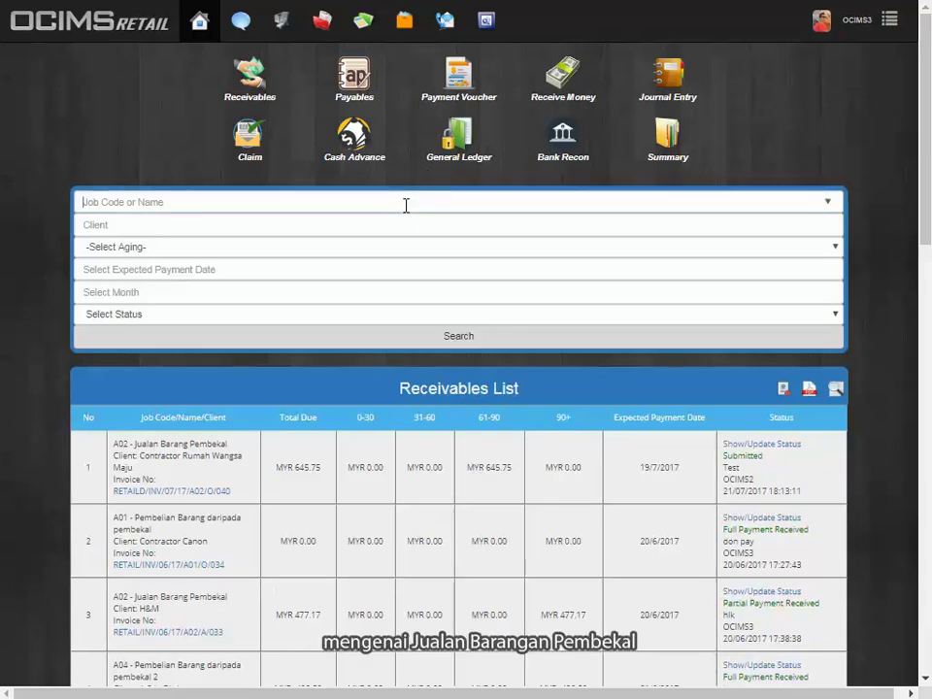
text(a02)
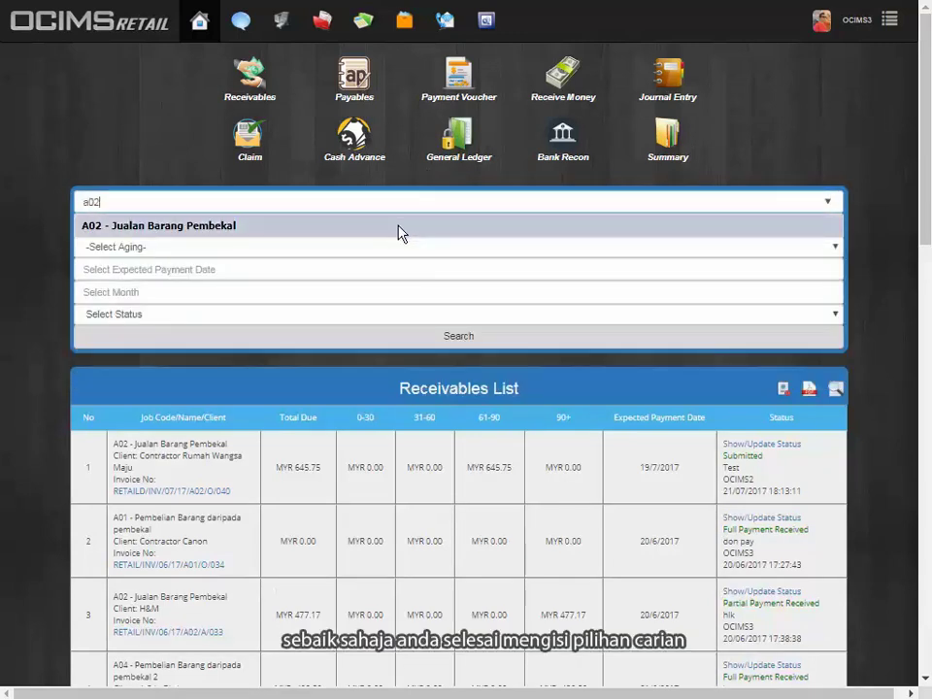
click(398, 226)
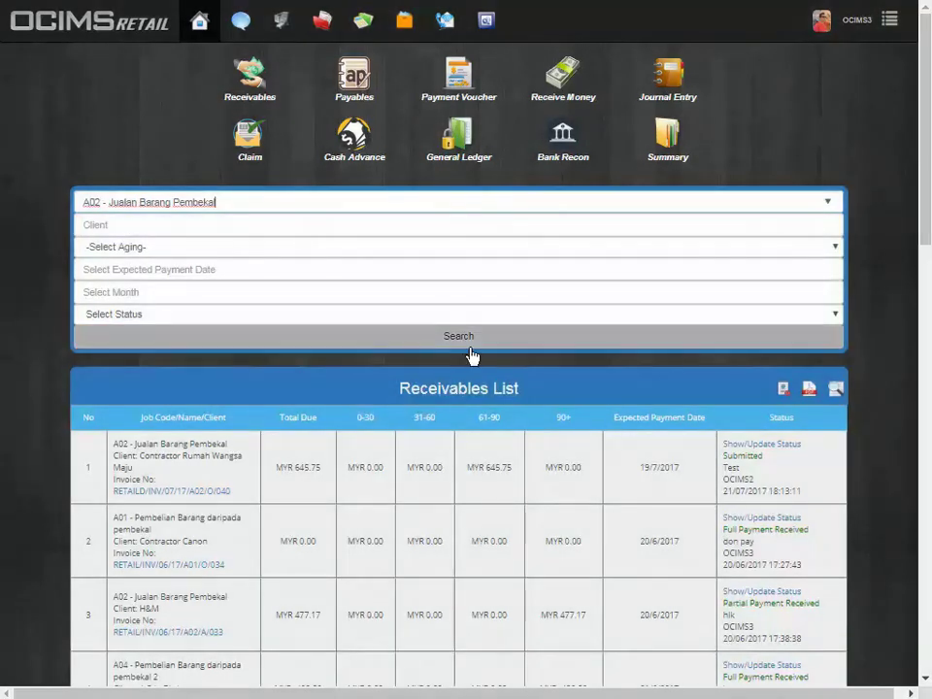
click(467, 340)
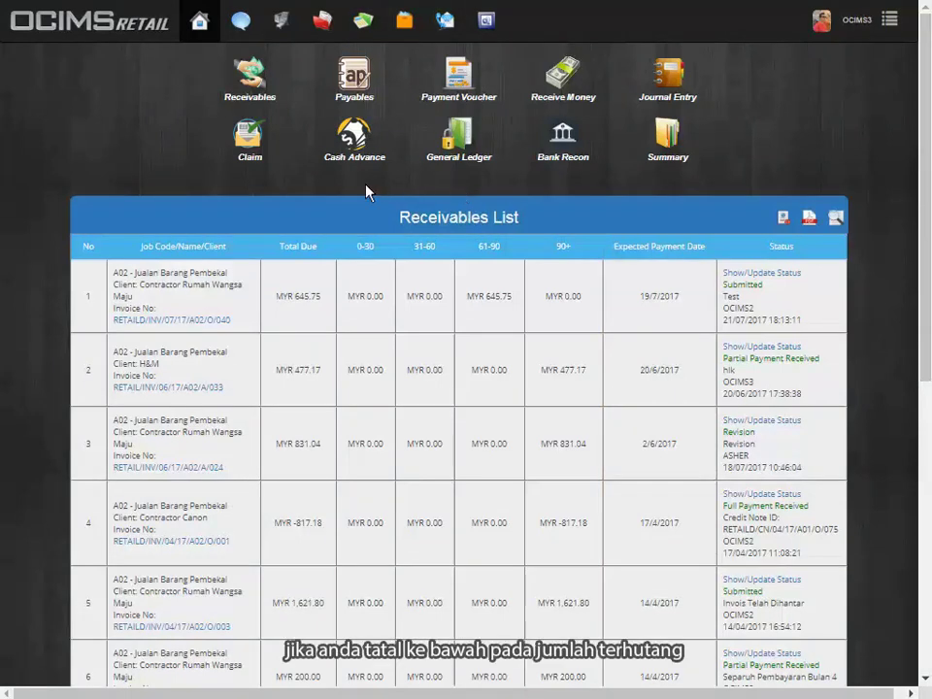
scroll(260, 198, down, 6)
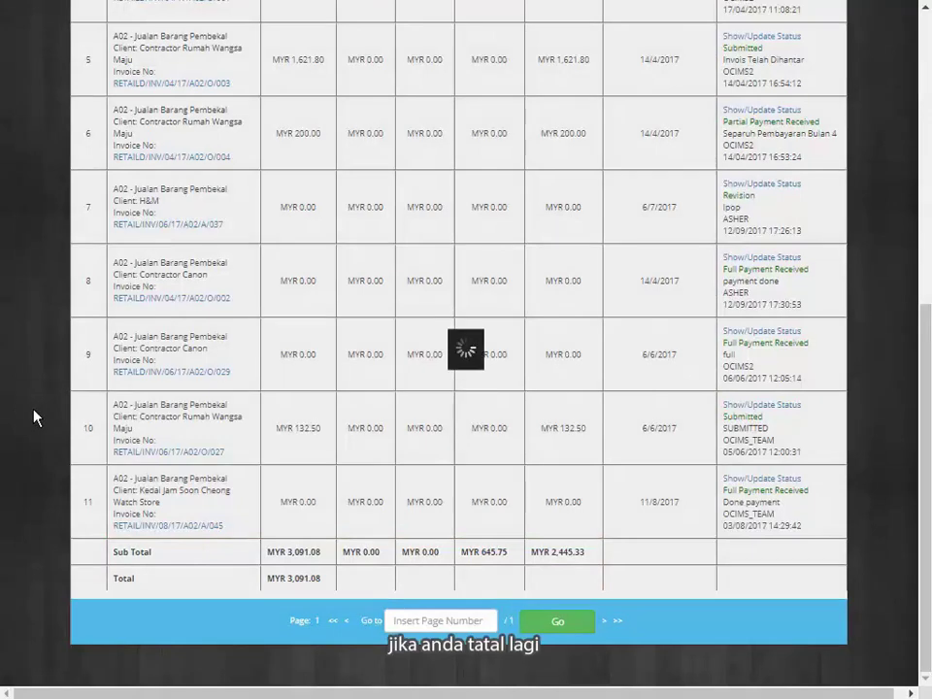
scroll(34, 417, up, 10)
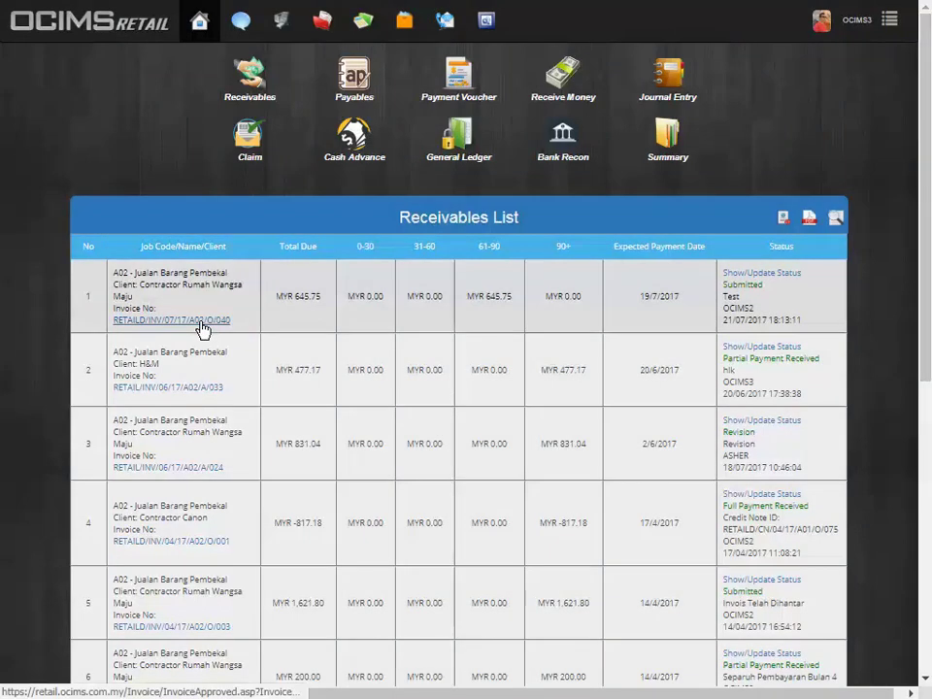
Open the tax invoice of the first listed receivable and its print preview
click(200, 321)
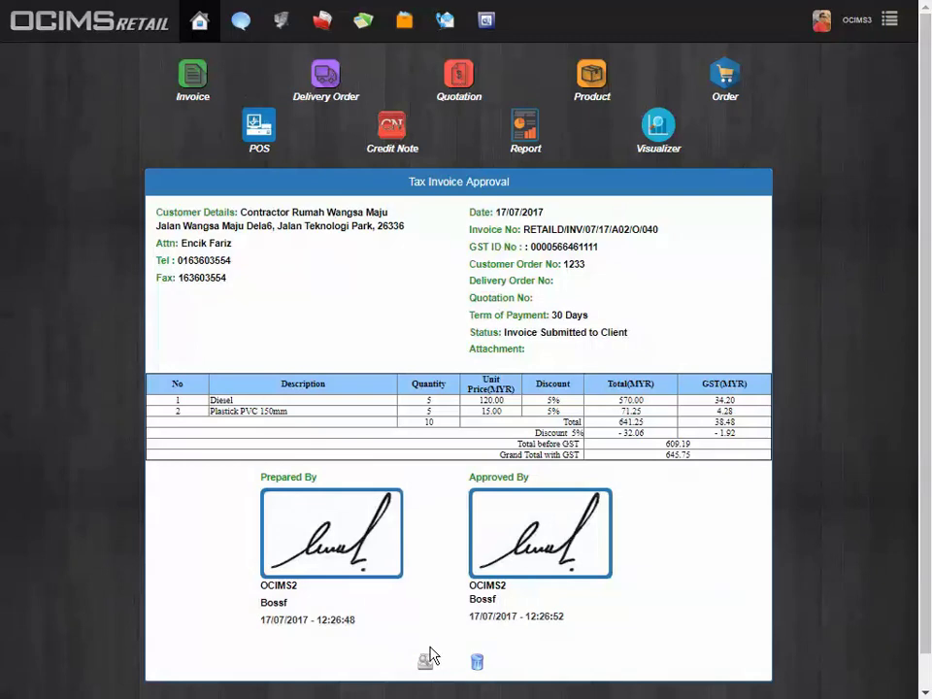
click(426, 664)
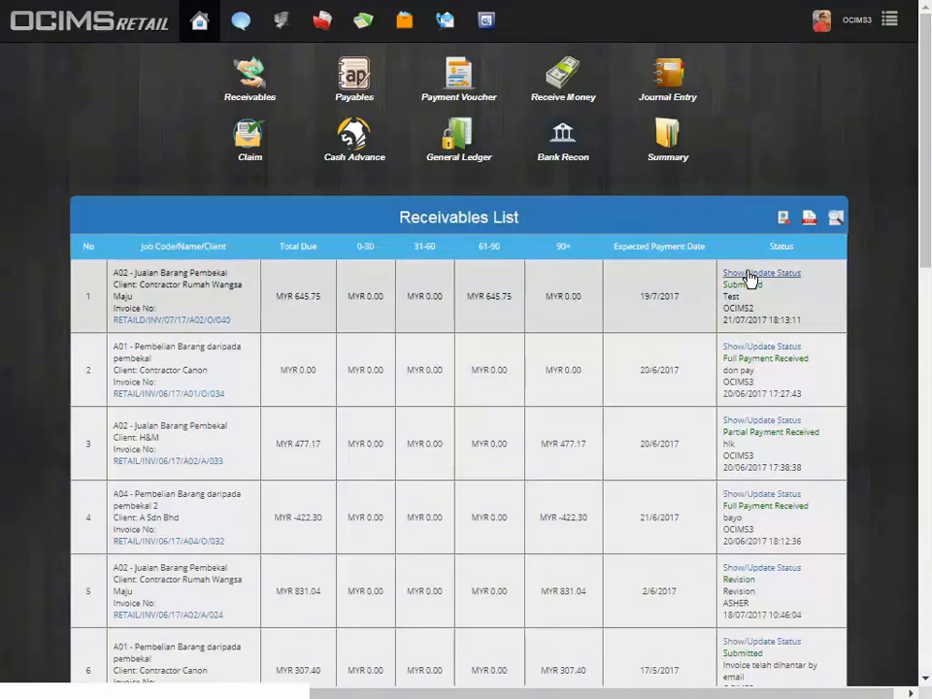
Open the status update form for the first receivable, choosing status Acknowledged and 20/07/2017 as the date of work done
click(749, 274)
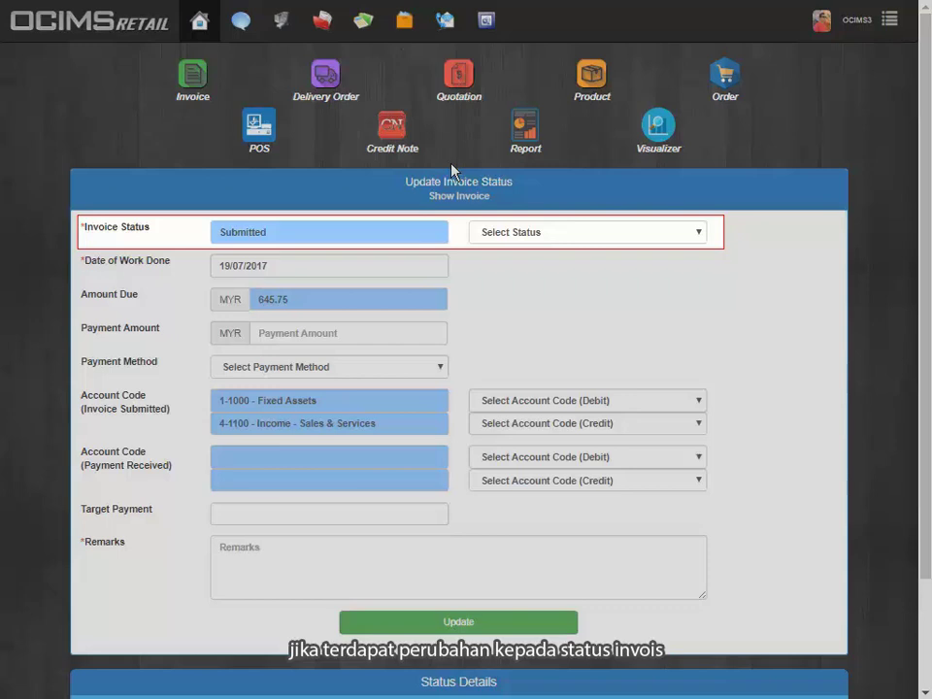
click(576, 234)
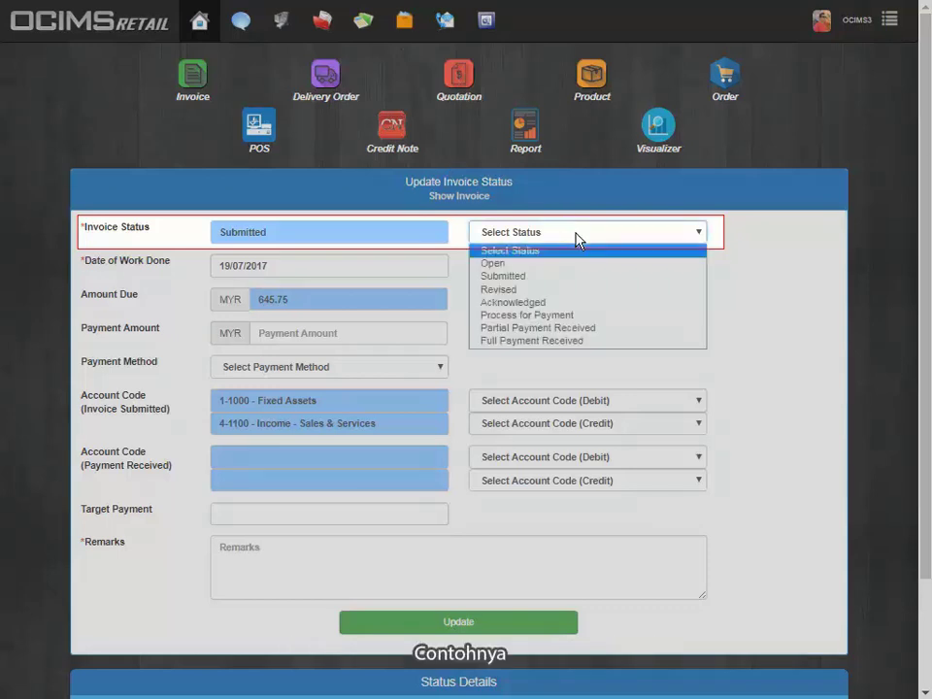
click(544, 302)
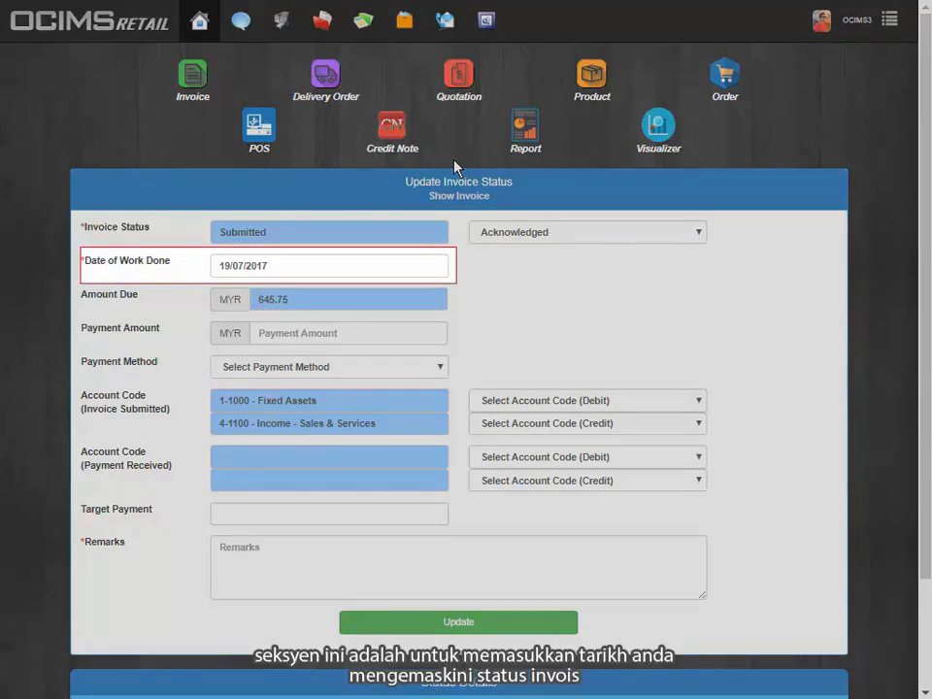
click(339, 266)
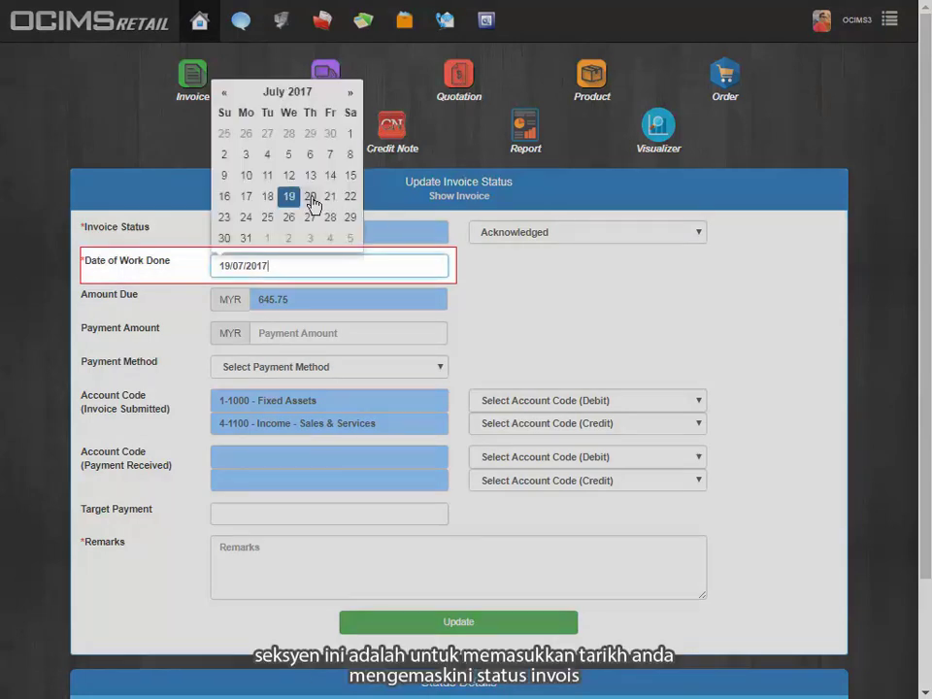
click(311, 199)
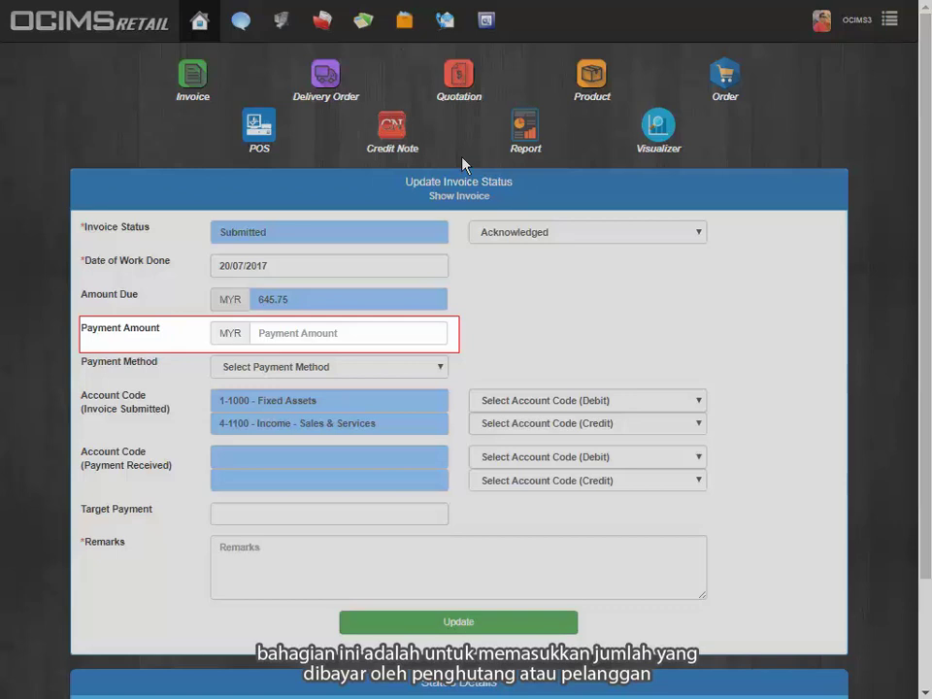
Enter a payment amount of MYR 645.75 and choose Cash as the payment method
click(346, 334)
text(645)
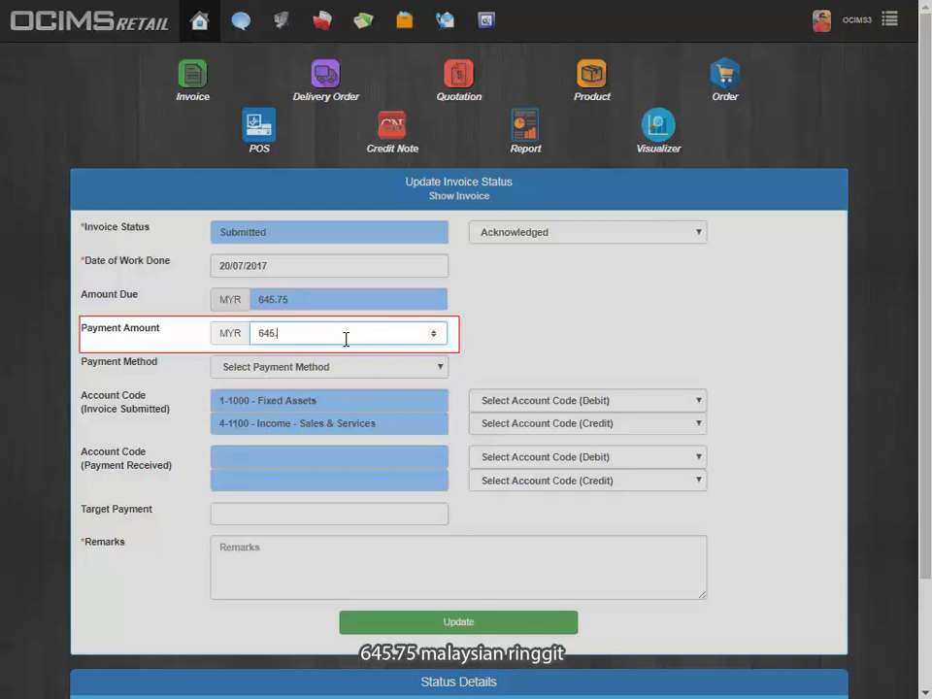
text(.75)
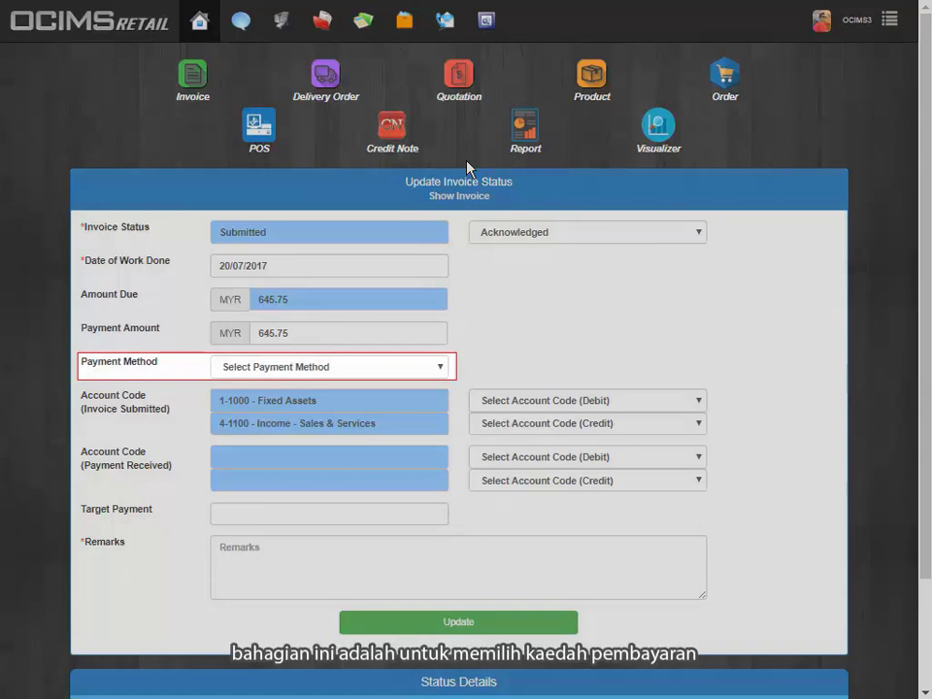
click(345, 370)
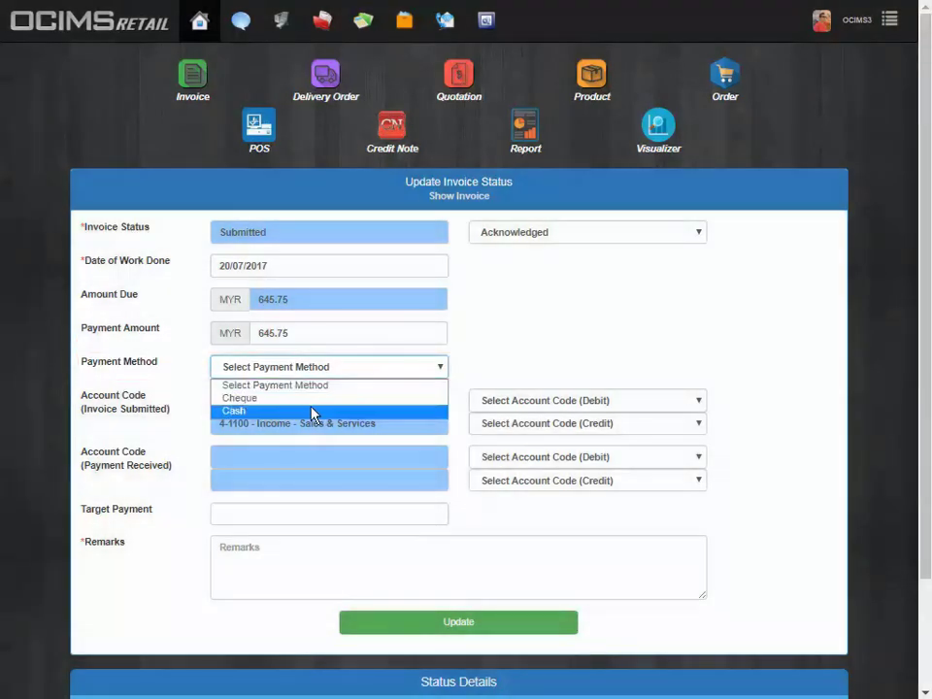
click(311, 410)
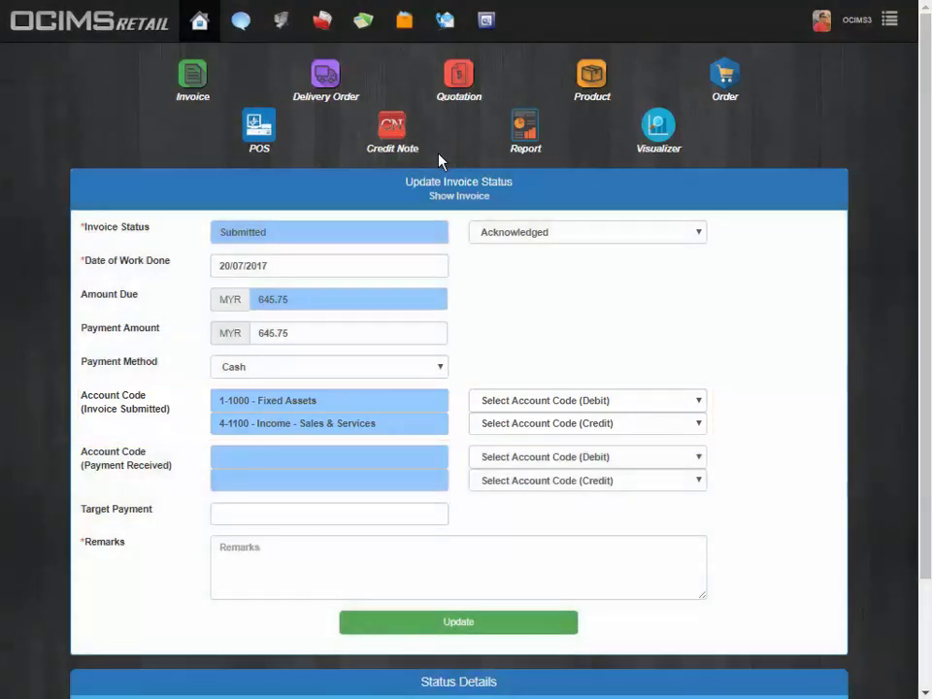
Set the Invoice Submitted account codes to 1-3100 - Trade Debtors for debit and 4-1100 - Income - Sales & Services for credit
click(608, 400)
click(600, 664)
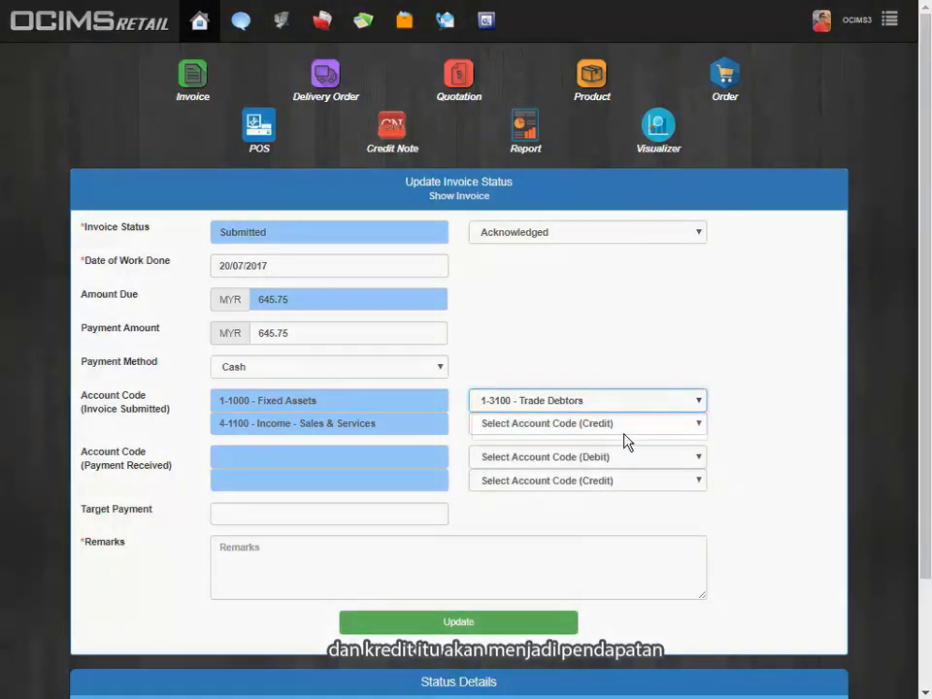
click(622, 424)
click(617, 457)
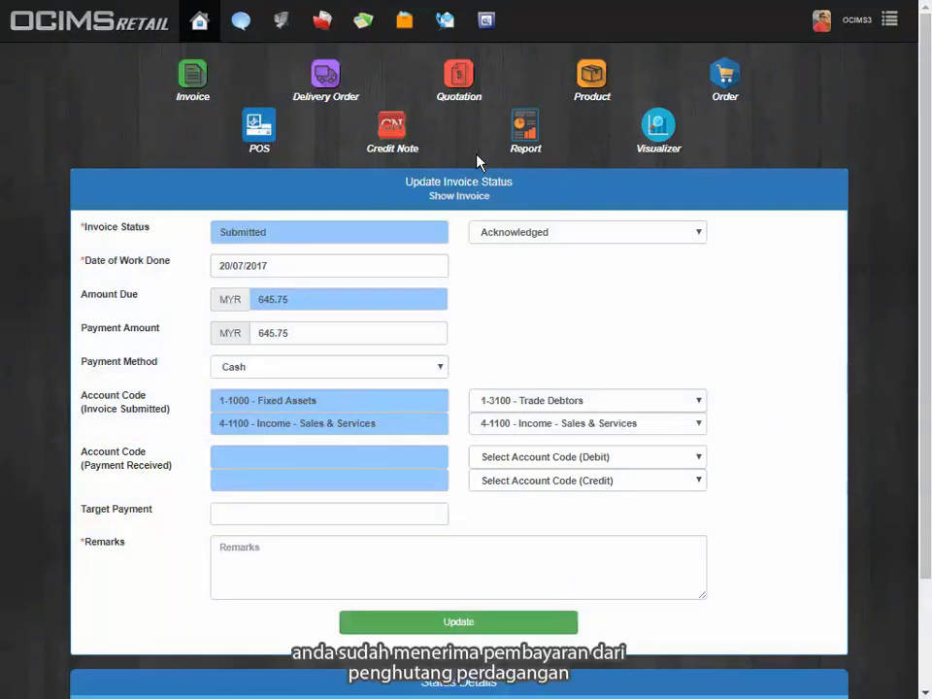
Set the Payment Received account codes to 1-2120 - Maybank for debit and 1-3100 - Trade Debtors for credit
click(537, 457)
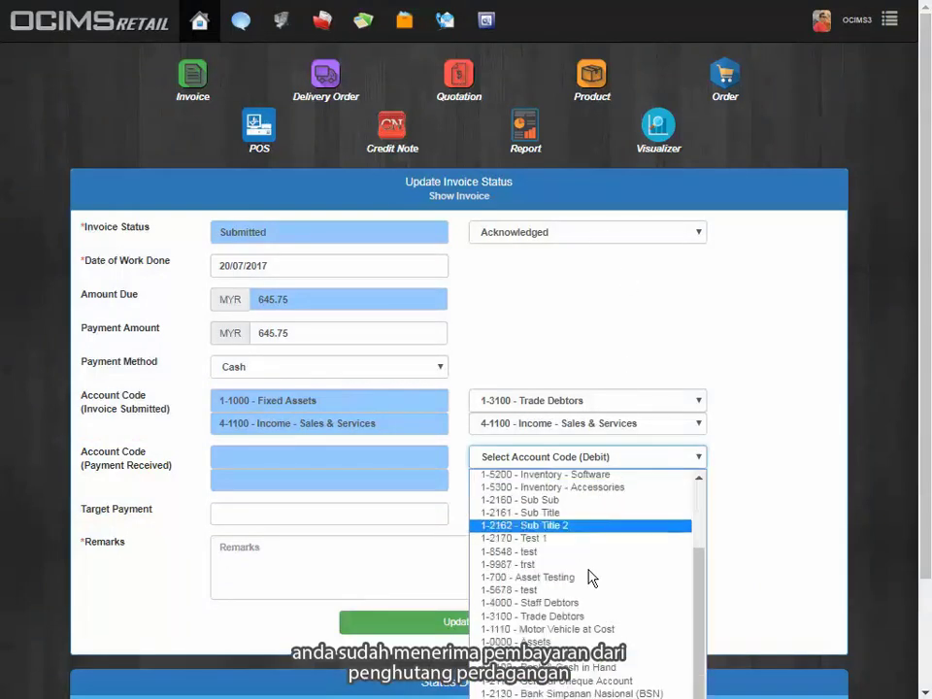
scroll(578, 680, down, 2)
click(578, 696)
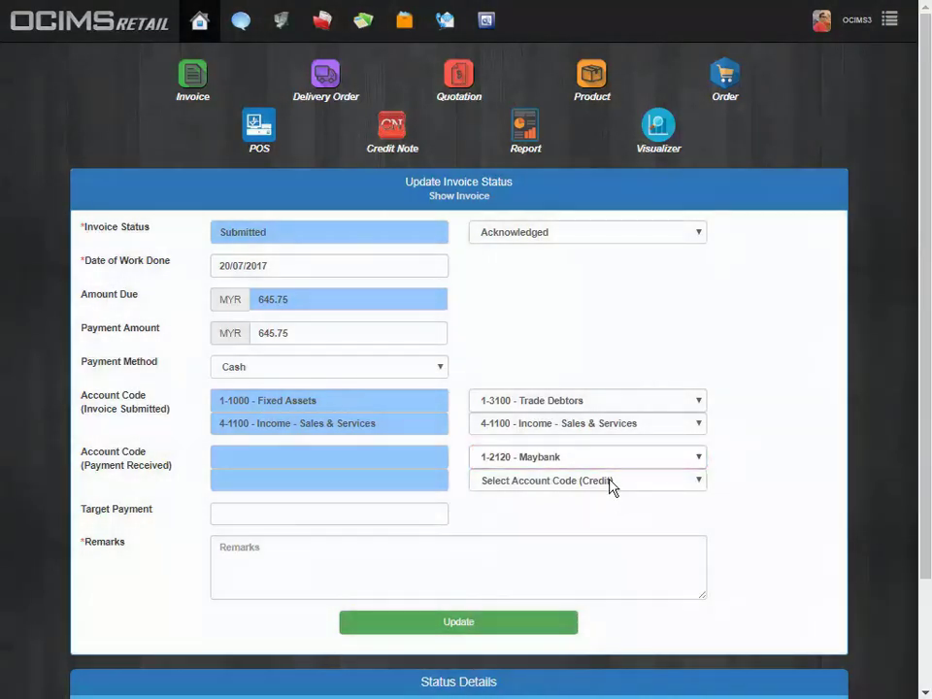
click(609, 481)
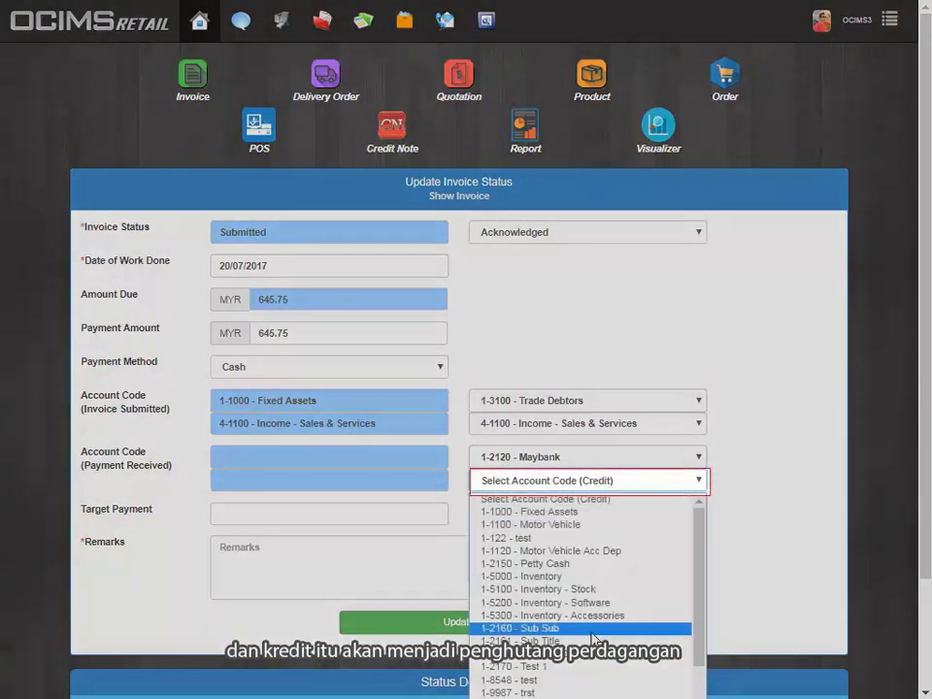
click(576, 673)
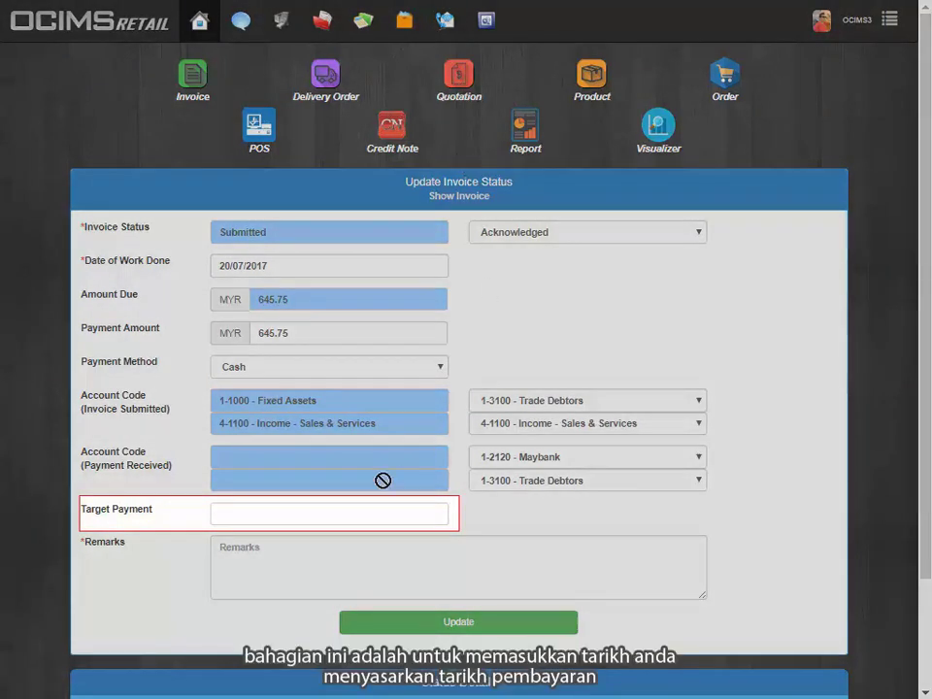
Set the target payment date to 21/09/2017 and submit the invoice status update with the remark Paid
click(291, 512)
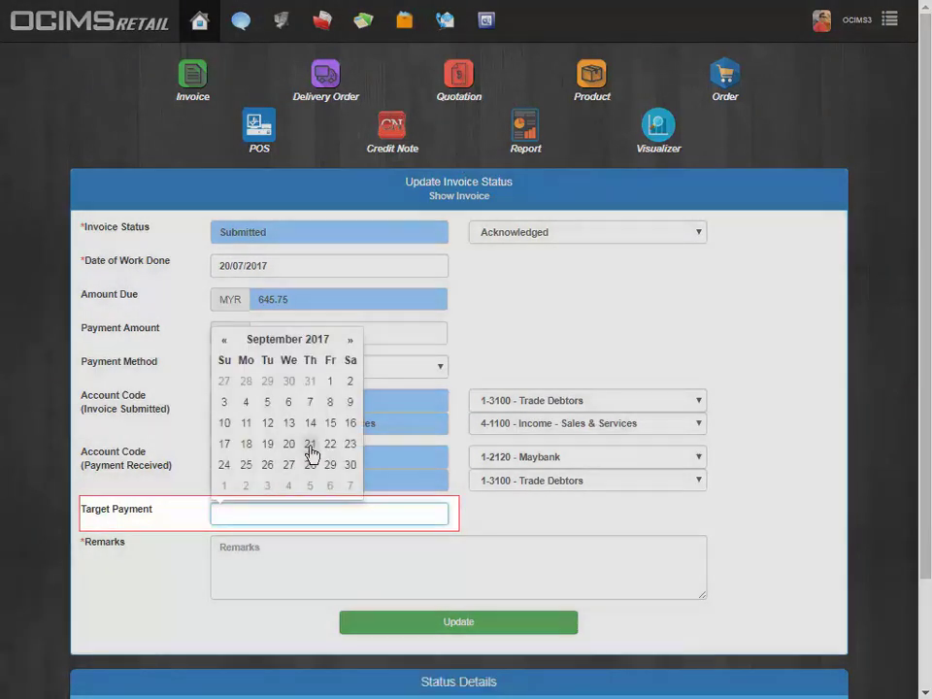
click(309, 444)
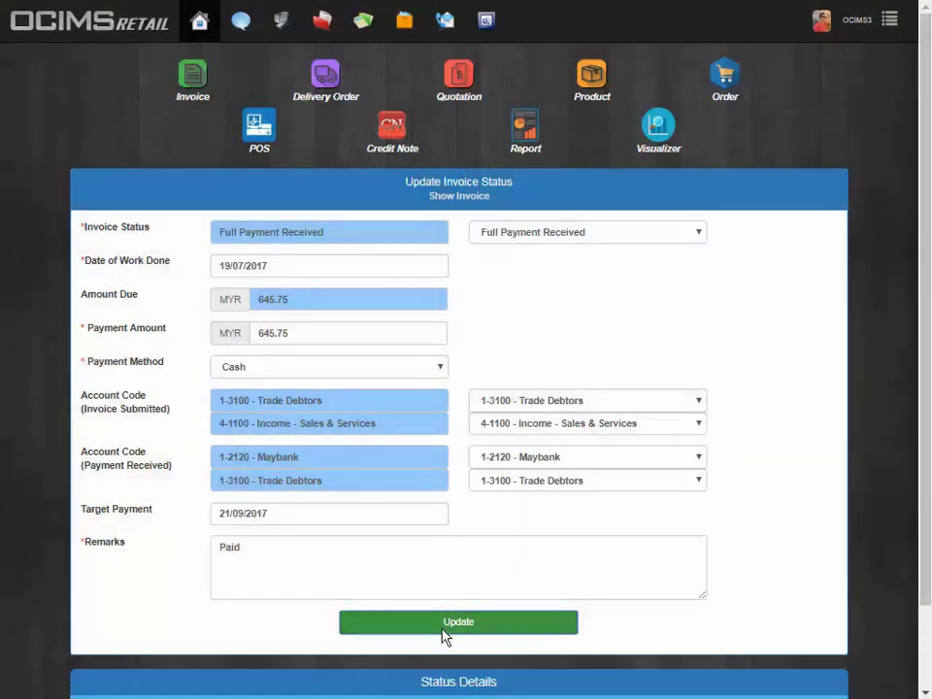
click(443, 633)
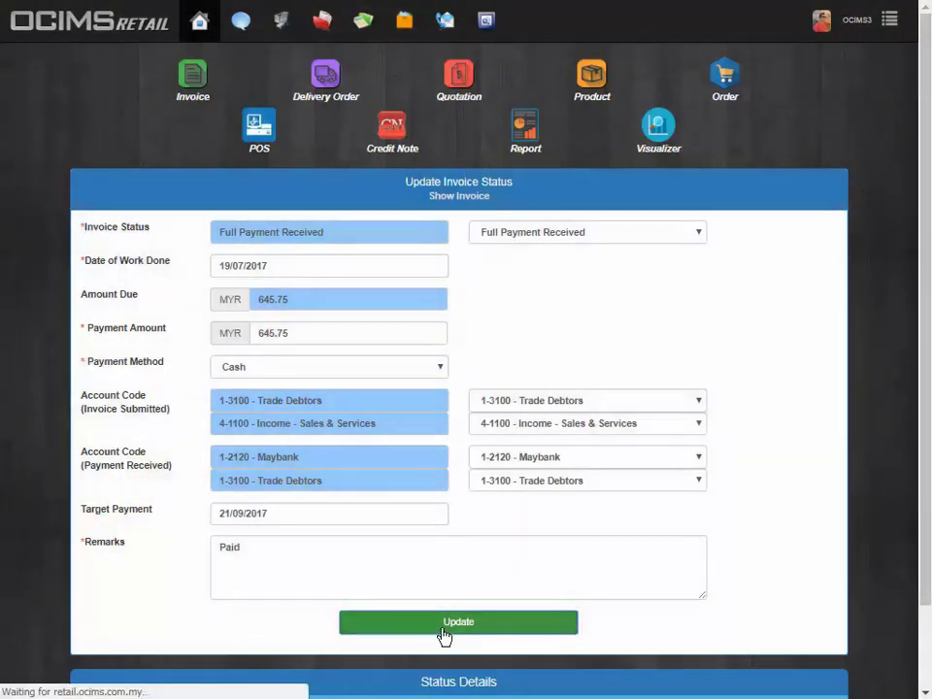
scroll(463, 519, down, 2)
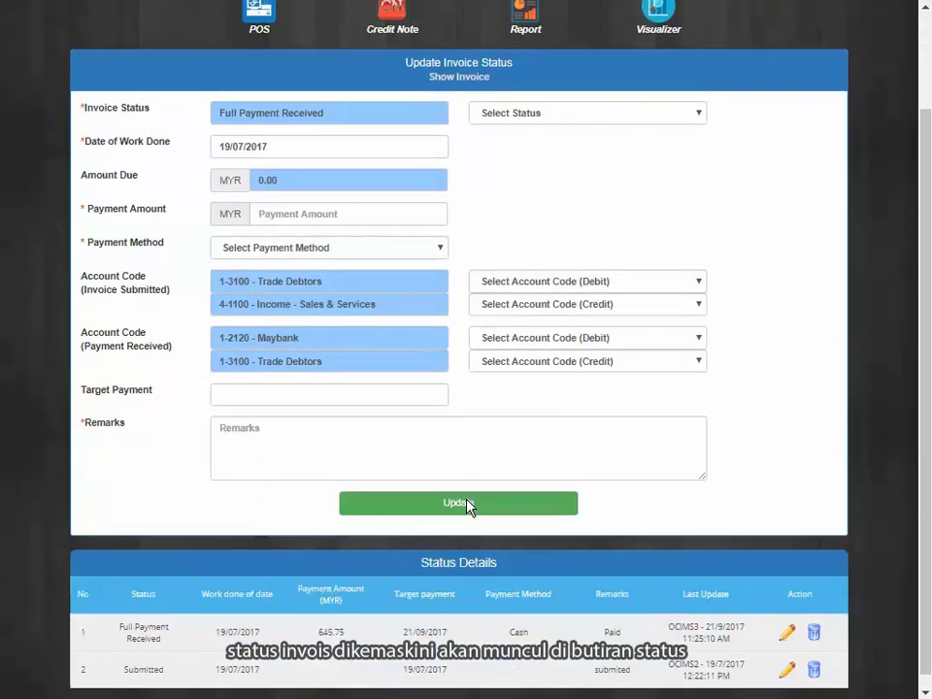